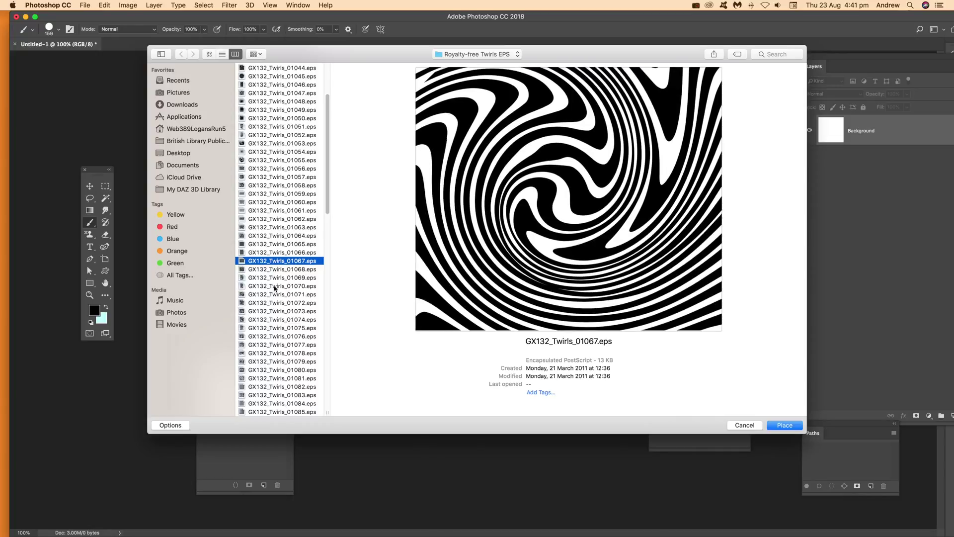
- Compare the twirl designs in the Royalty-free Twirls EPS folder and place GX132_Twirls_01061.eps in the document
left_click(275, 311)
left_click(277, 253)
left_click(276, 186)
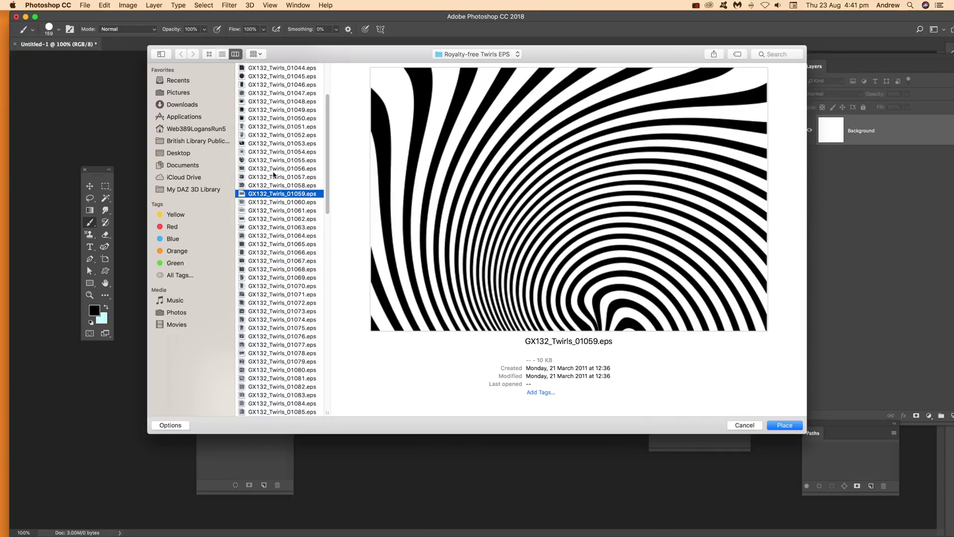
left_click(275, 168)
left_click(274, 160)
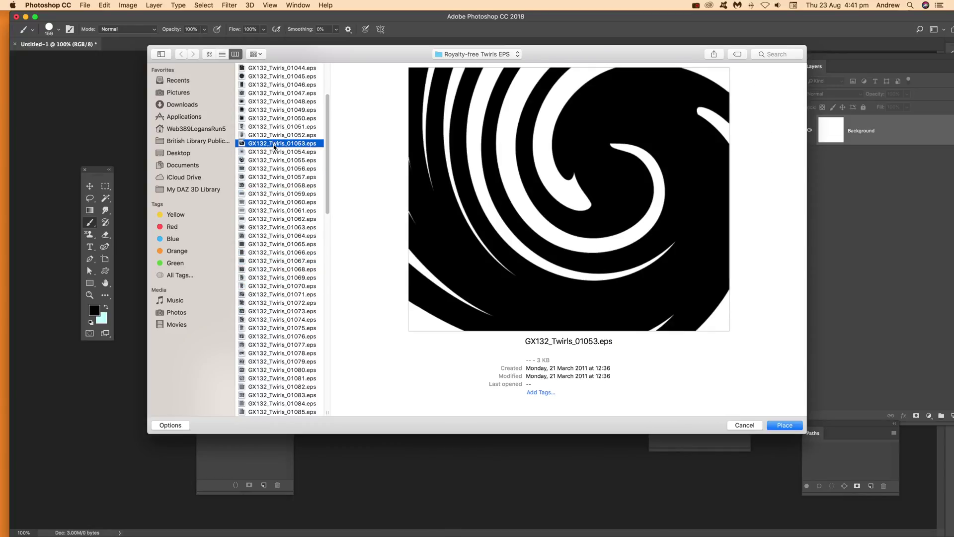
left_click(283, 402)
left_click(286, 378)
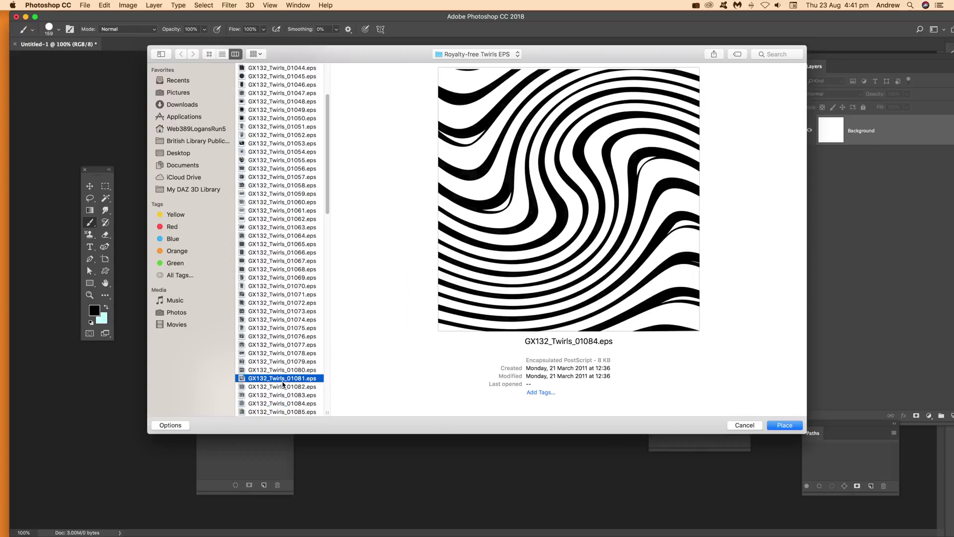
left_click(310, 211)
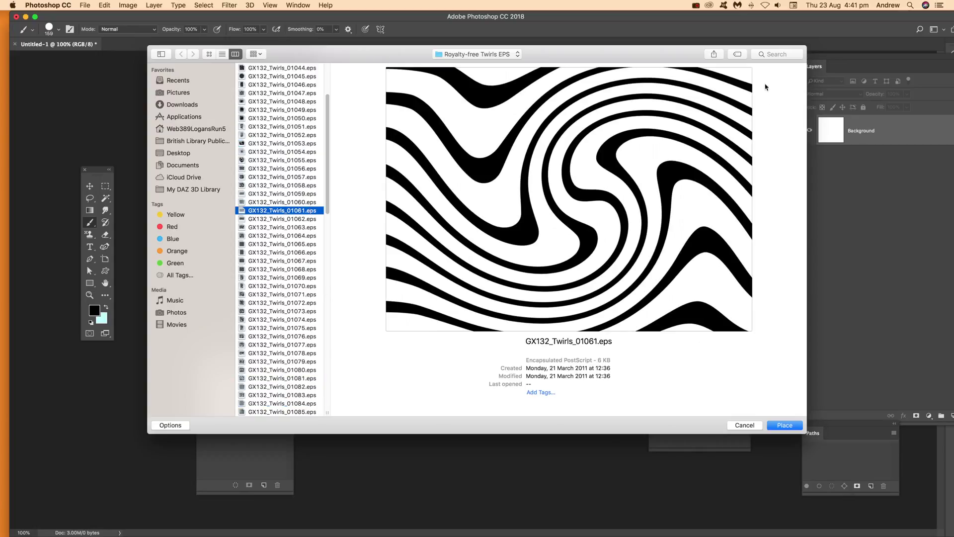
left_click(786, 425)
- Scale the placed twirl artwork to about 16.81 by 12.45 cm within the canvas and commit the placement
mouse_move(431, 246)
left_mouse_down()
mouse_move(478, 247)
mouse_move(438, 246)
left_mouse_up()
left_click_drag(595, 381, 582, 368)
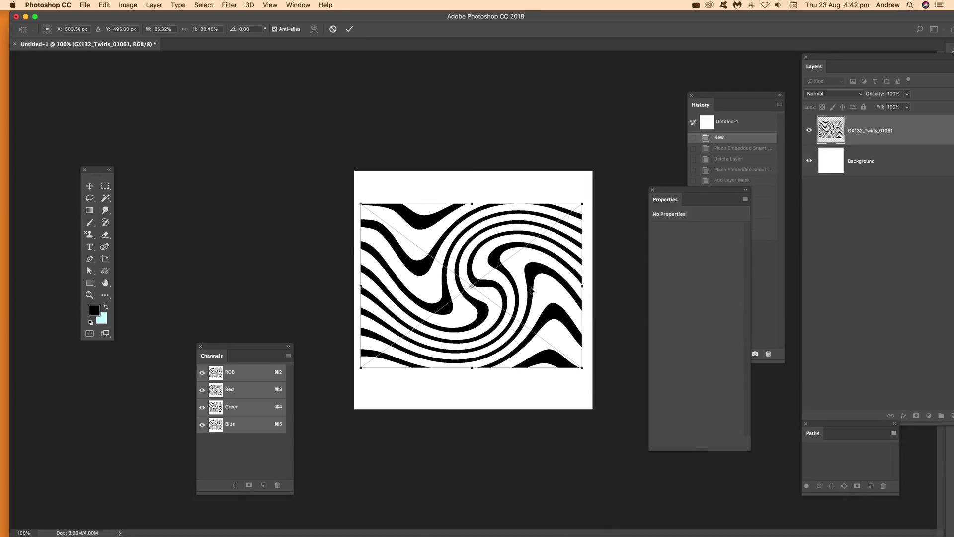
key("Return")
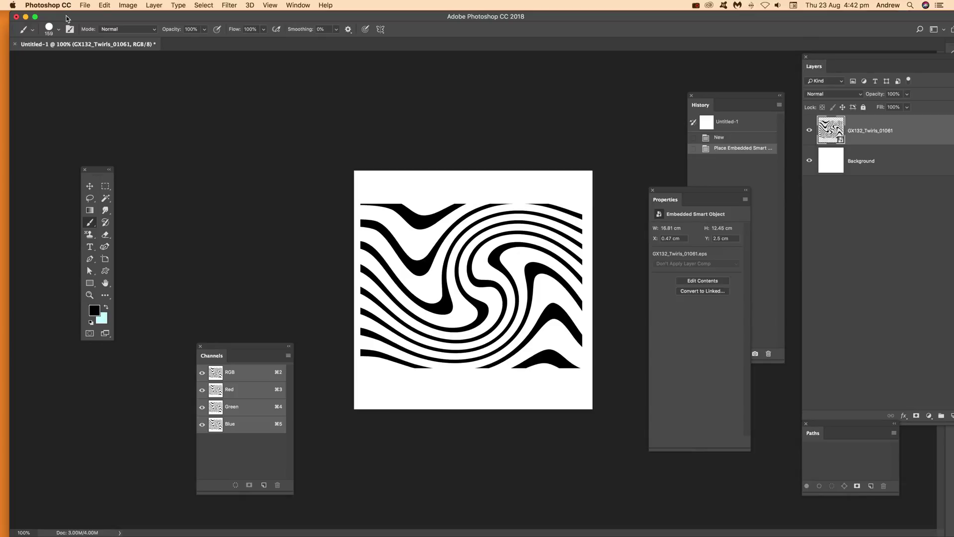
- Add a Reveal All layer mask to the GX132_Twirls_01061 layer and make the mask active
left_click(91, 186)
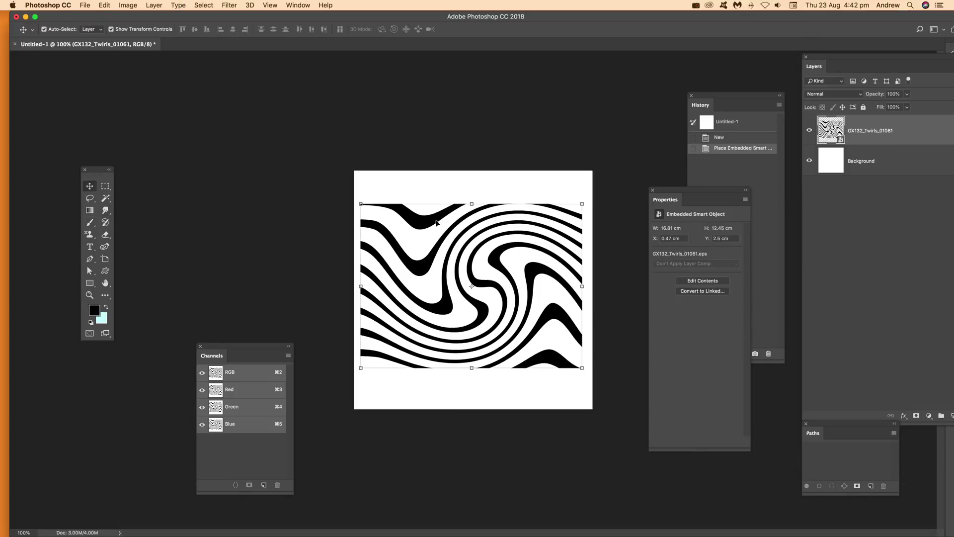
left_click(154, 5)
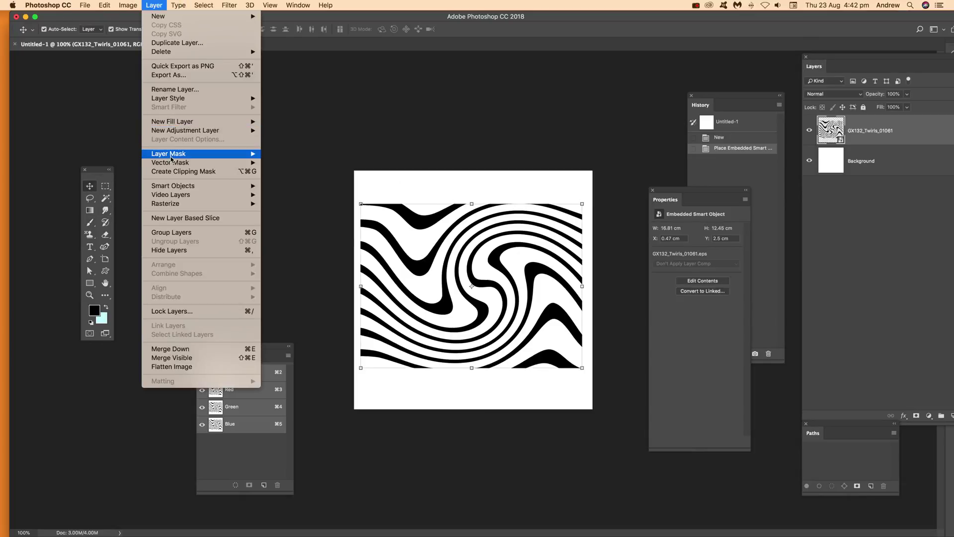
mouse_move(172, 158)
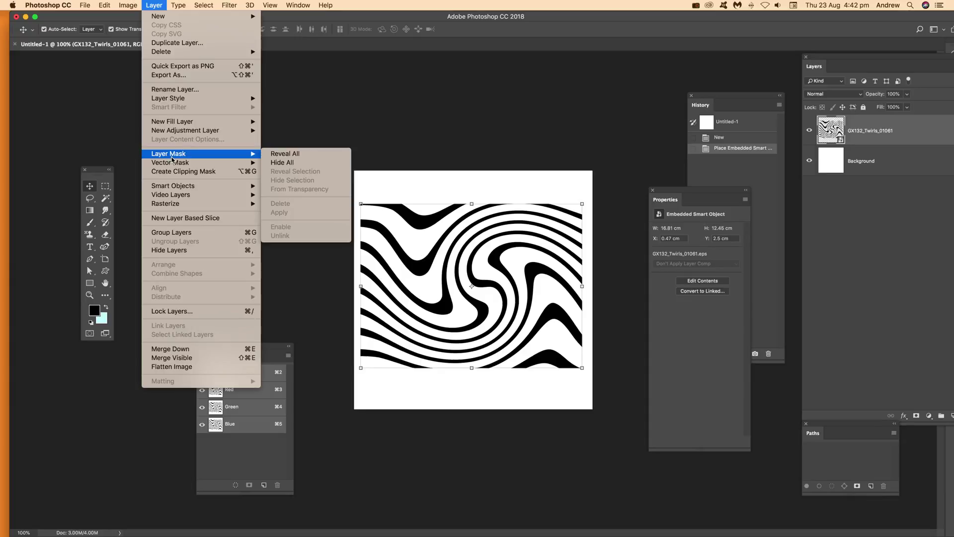
left_click(306, 157)
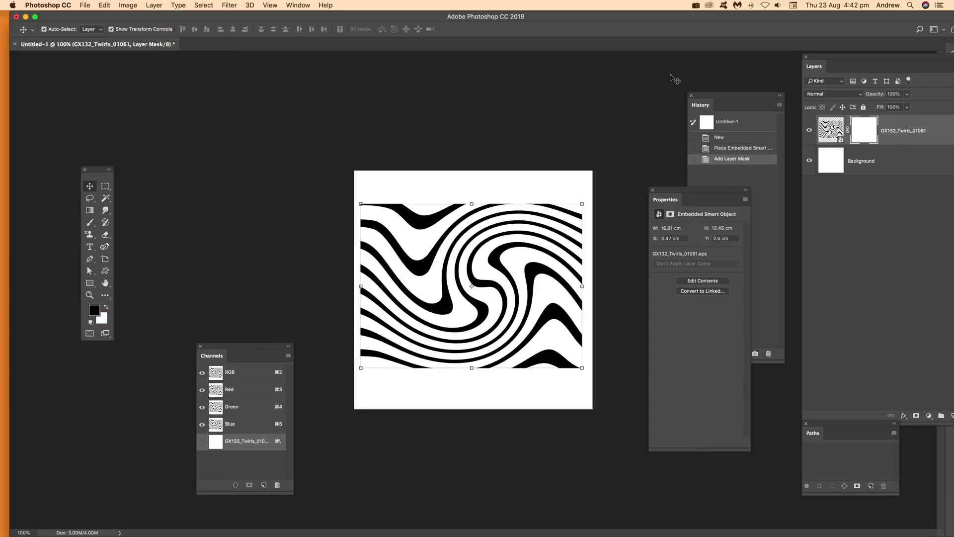
left_click(865, 139)
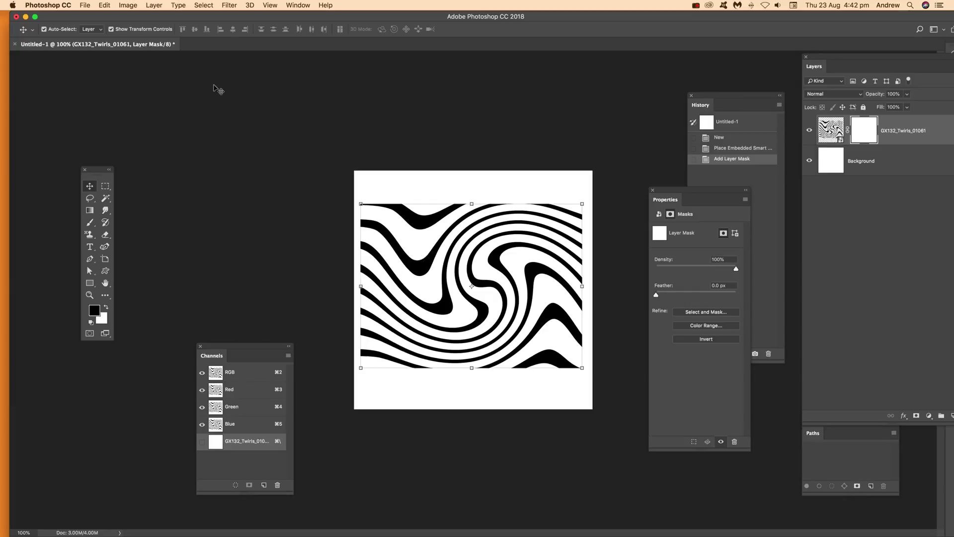
- Draw small black pixel rectangles on the layer mask along the twirl's left, top and right edges with the Rectangle tool
left_click(89, 222)
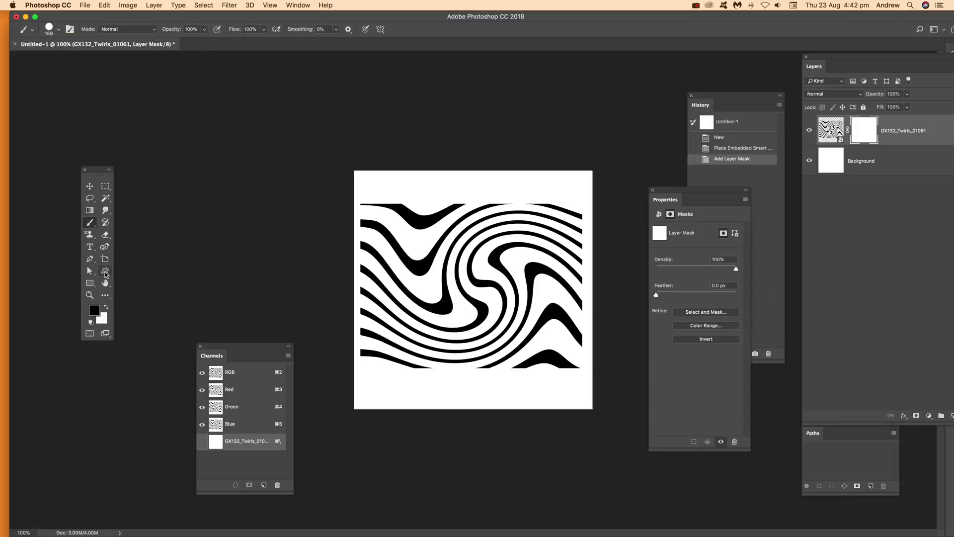
left_click(95, 283)
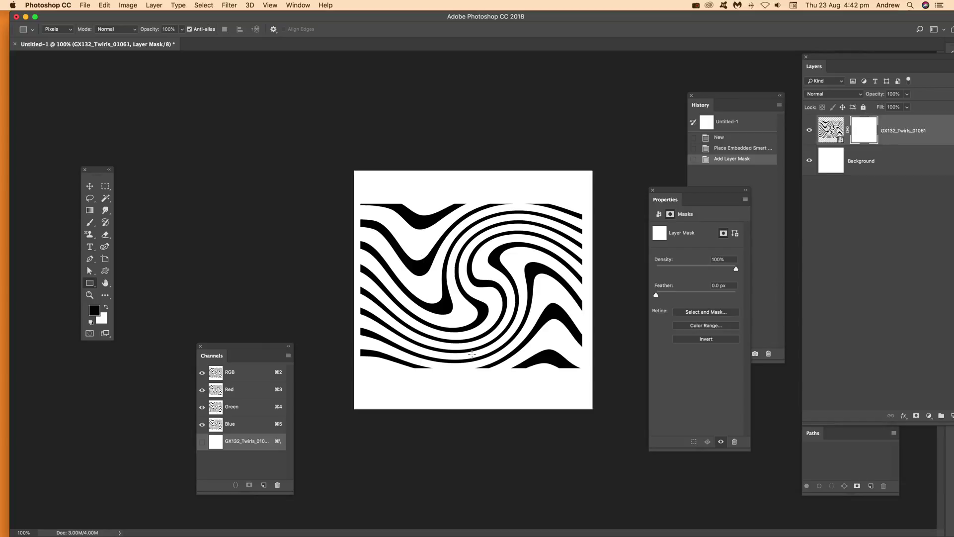
mouse_move(360, 199)
left_mouse_down()
mouse_move(393, 263)
mouse_move(373, 287)
mouse_move(393, 361)
mouse_move(381, 259)
left_mouse_up()
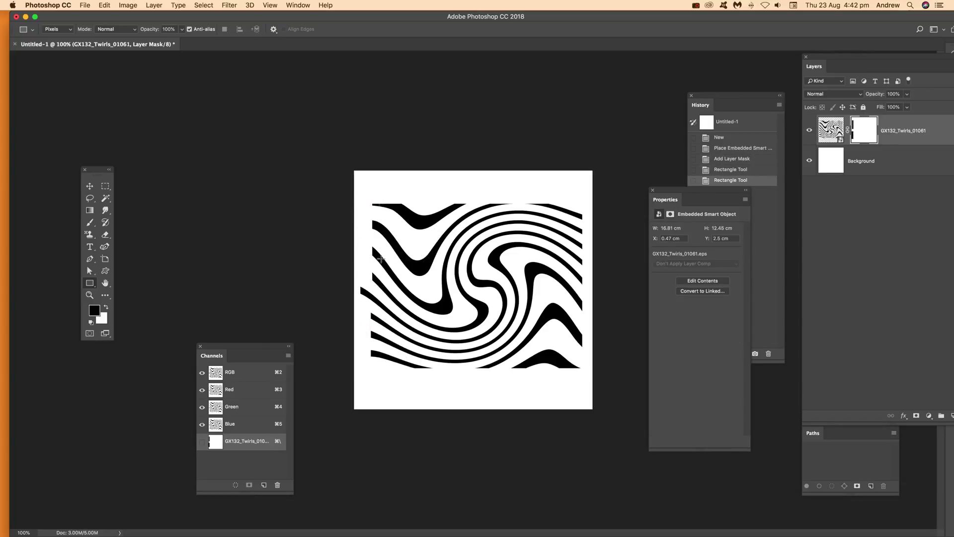
mouse_move(381, 199)
left_mouse_down()
mouse_move(584, 214)
mouse_move(591, 312)
left_mouse_up()
mouse_move(568, 313)
left_mouse_down()
mouse_move(590, 343)
mouse_move(594, 371)
left_mouse_up()
- Draw small black ellipses on the layer mask along the twirl's left, bottom and right edges with the Ellipse tool
left_click_drag(96, 284, 115, 308)
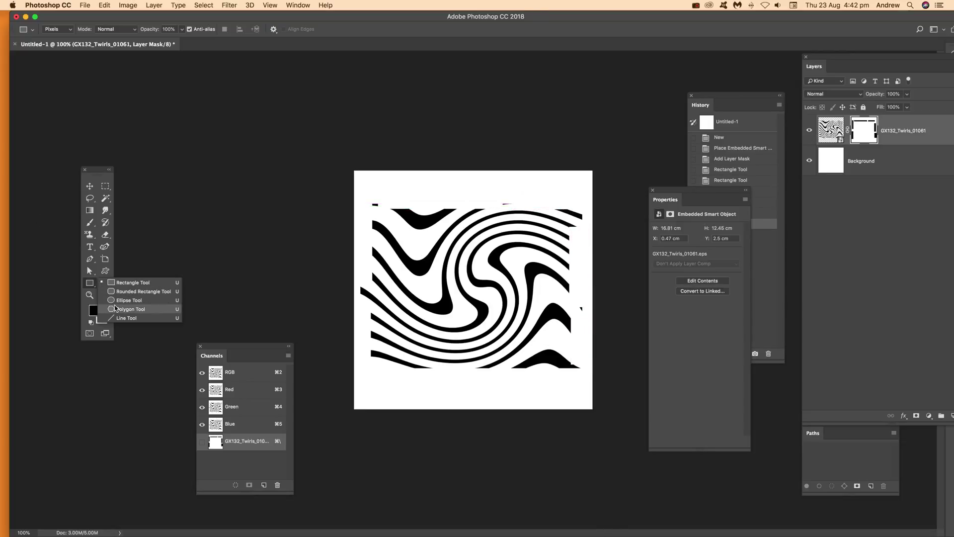
left_click(125, 300)
left_click(373, 225)
left_click(461, 279)
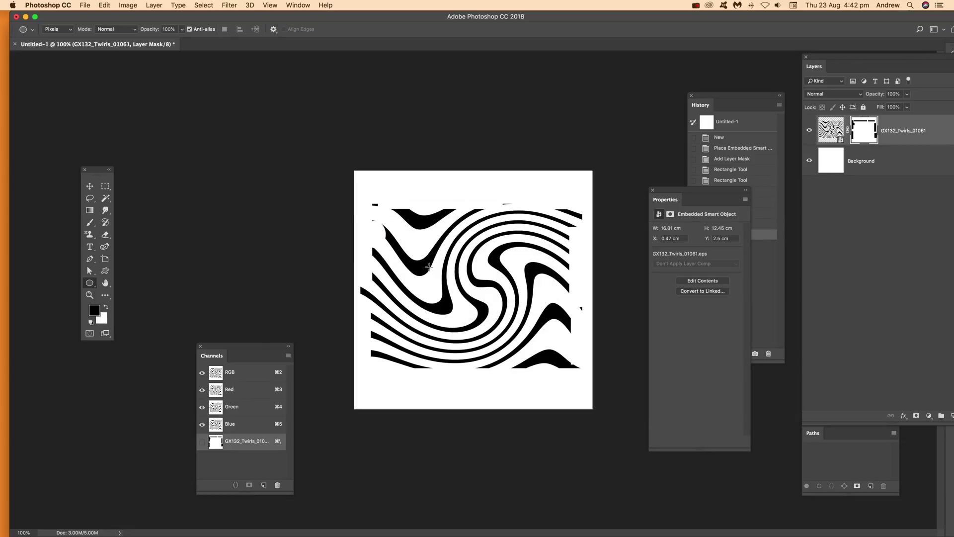
mouse_move(358, 254)
left_mouse_down()
mouse_move(373, 267)
mouse_move(378, 302)
left_mouse_up()
left_click_drag(358, 312, 376, 328)
left_click_drag(364, 338, 381, 355)
left_click_drag(386, 354, 578, 370)
left_click_drag(562, 340, 583, 351)
left_click_drag(570, 317, 571, 318)
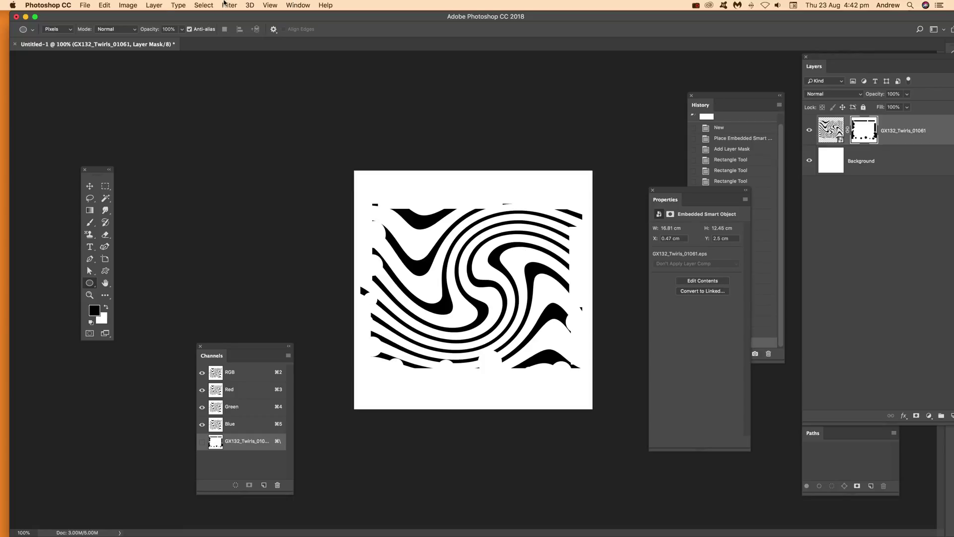
- Soften the shapes on the layer mask with a Gaussian Blur, adjusting the radius while previewing the effect
left_click(229, 6)
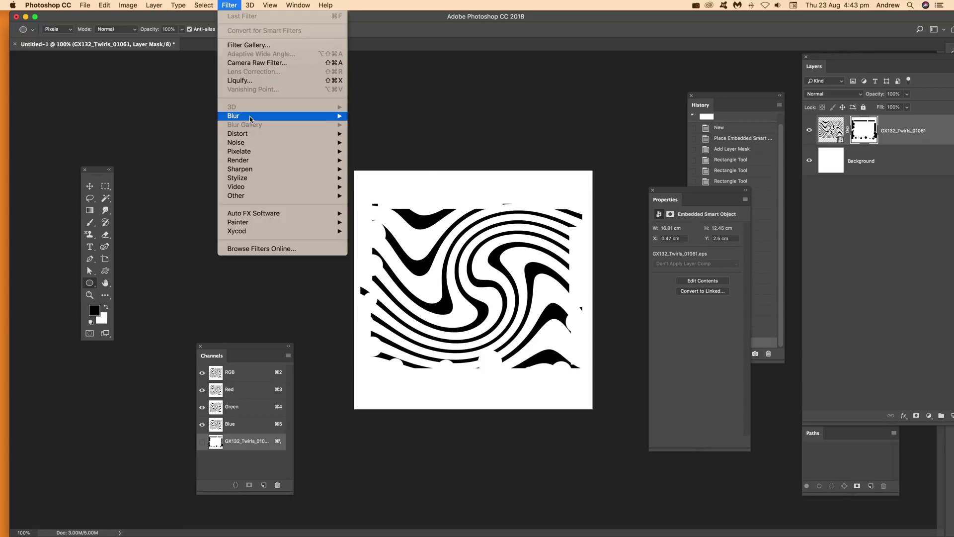
mouse_move(252, 116)
left_click(385, 148)
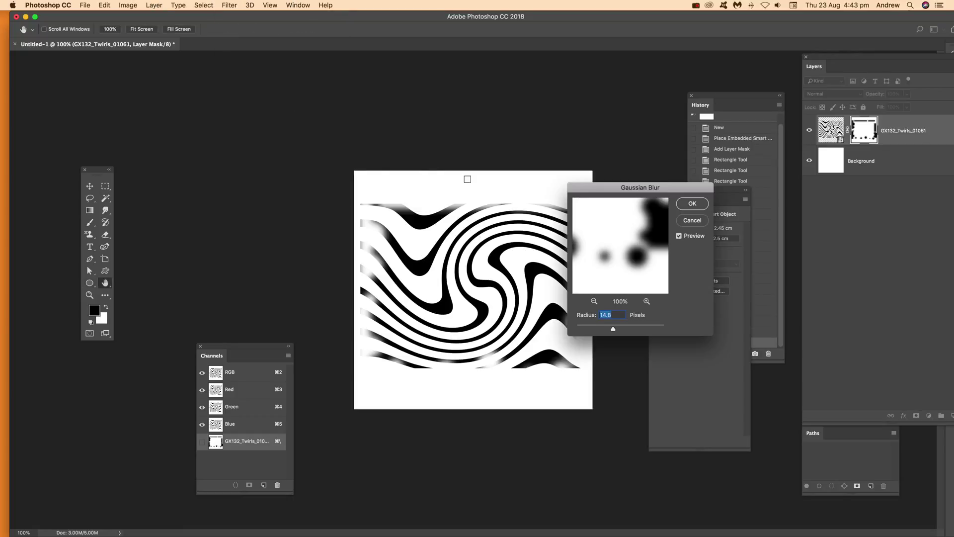
left_click_drag(608, 330, 604, 328)
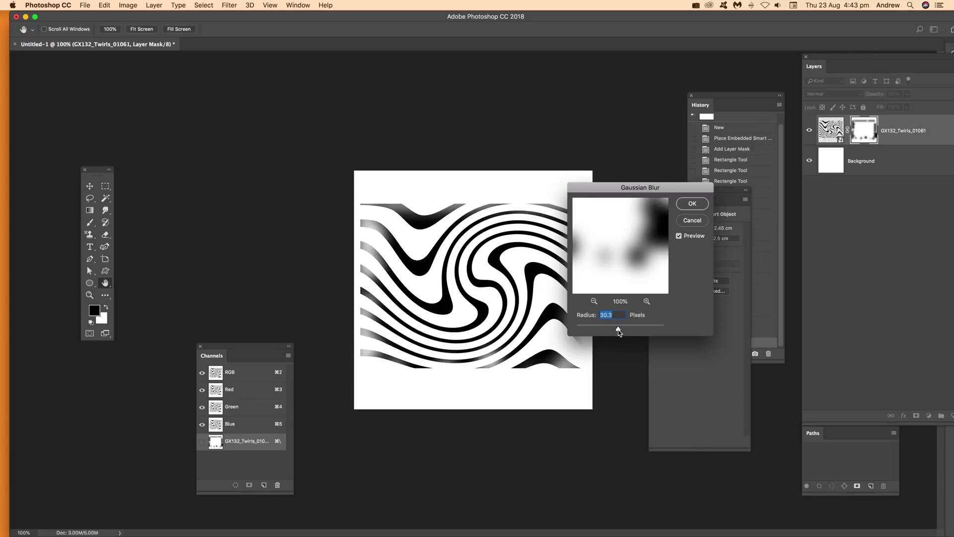
left_click(692, 203)
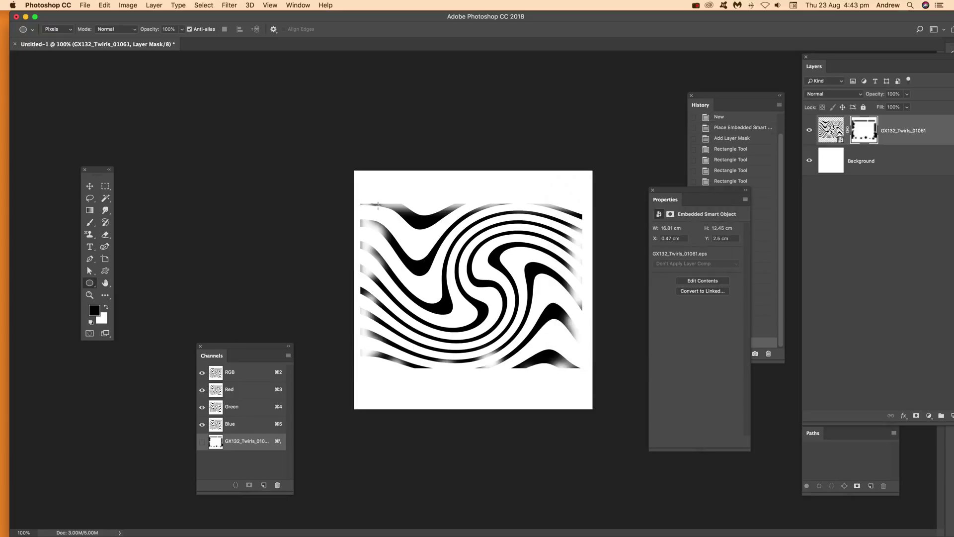
- Draw more black ellipses on the layer mask along the twirl's top edge, starting at its upper-left corner
left_click_drag(358, 198, 375, 231)
left_click_drag(427, 197, 450, 220)
left_click_drag(471, 191, 524, 213)
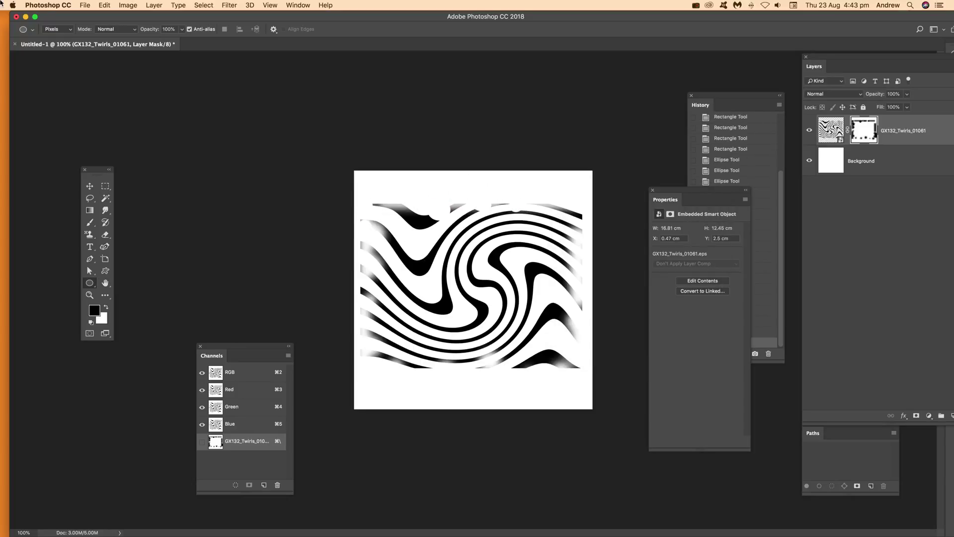
- Make the twirl artwork active instead of its mask and define a brush preset from it, keeping the name Sampled Brush 1
left_click(834, 132)
left_click(109, 5)
left_click(112, 7)
left_click(103, 5)
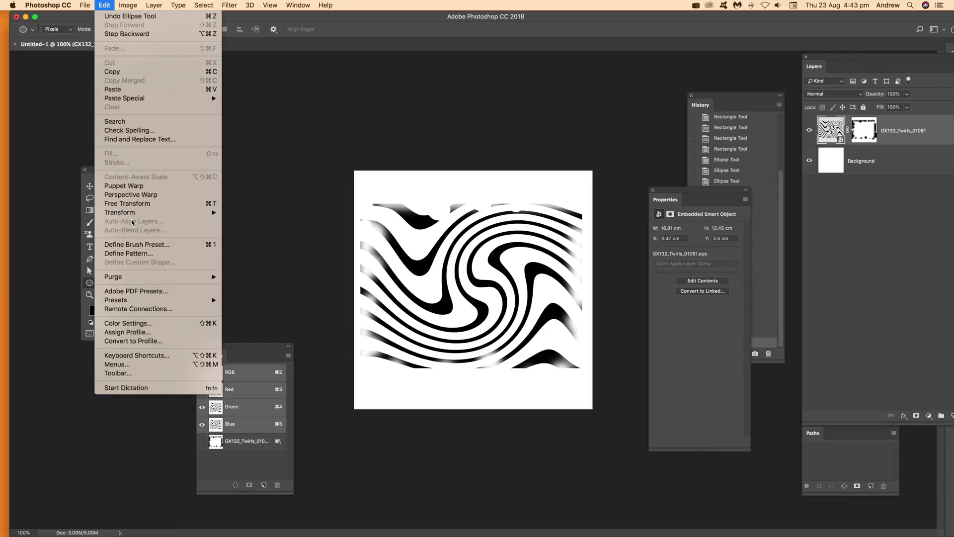
left_click(151, 246)
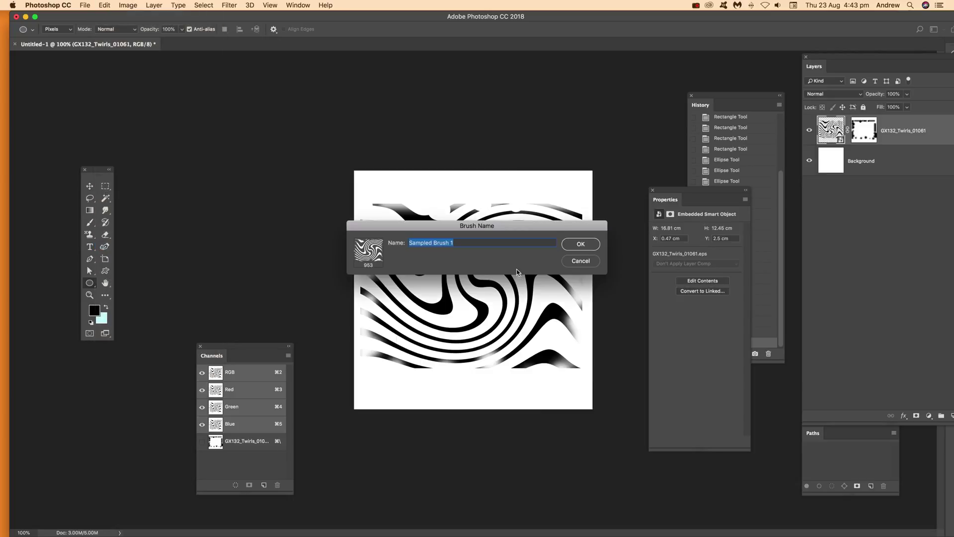
left_click(581, 244)
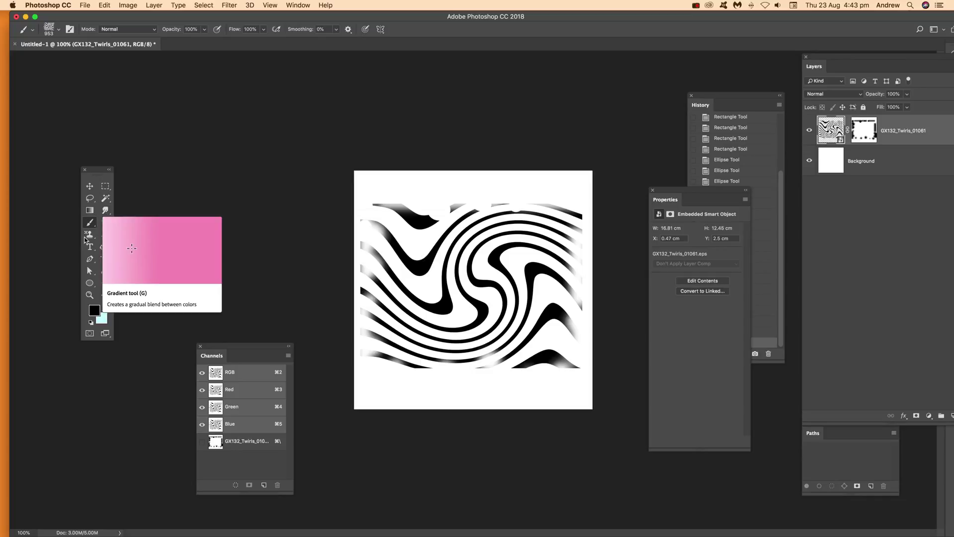
- Paint black on the layer mask down the twirl's right edge with a hard round brush of 81 px
left_click(59, 30)
left_click(29, 101)
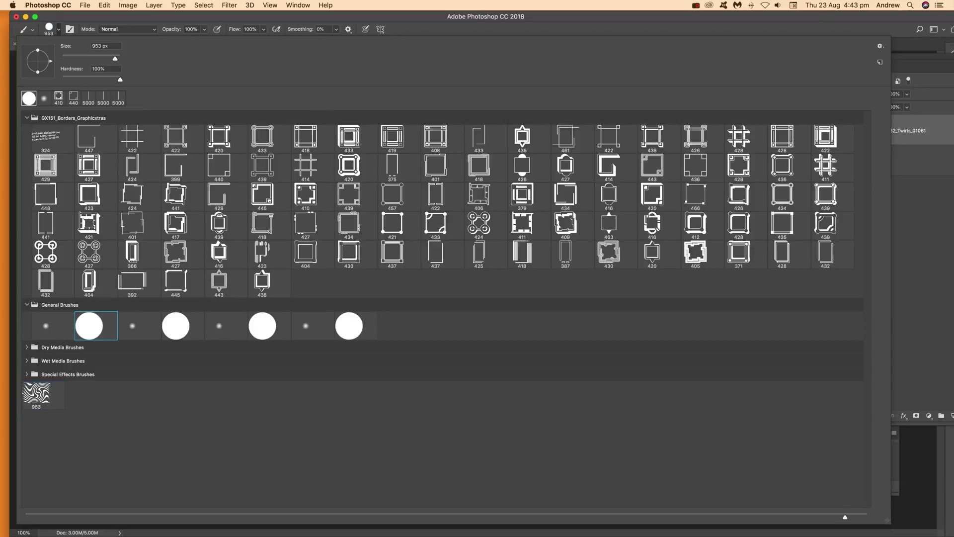
left_click(889, 30)
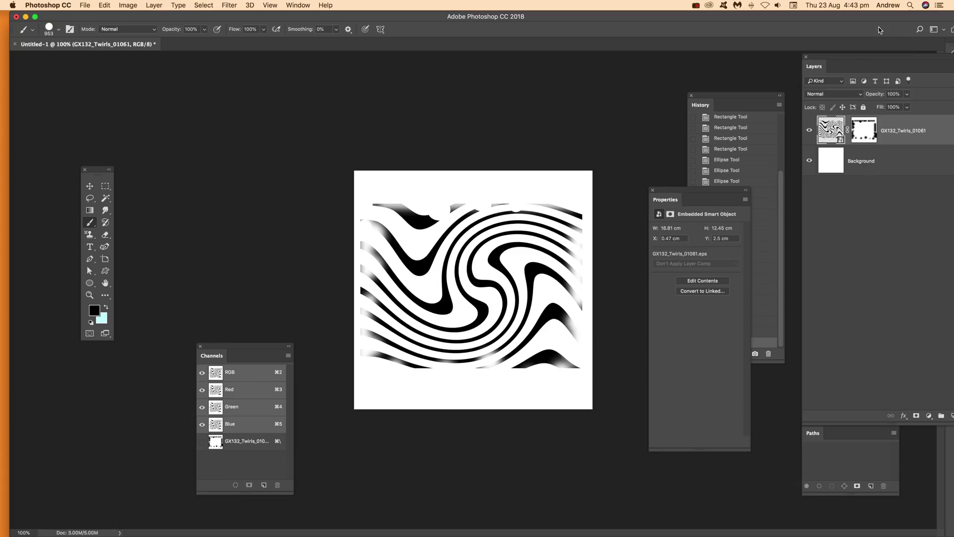
left_click(870, 137)
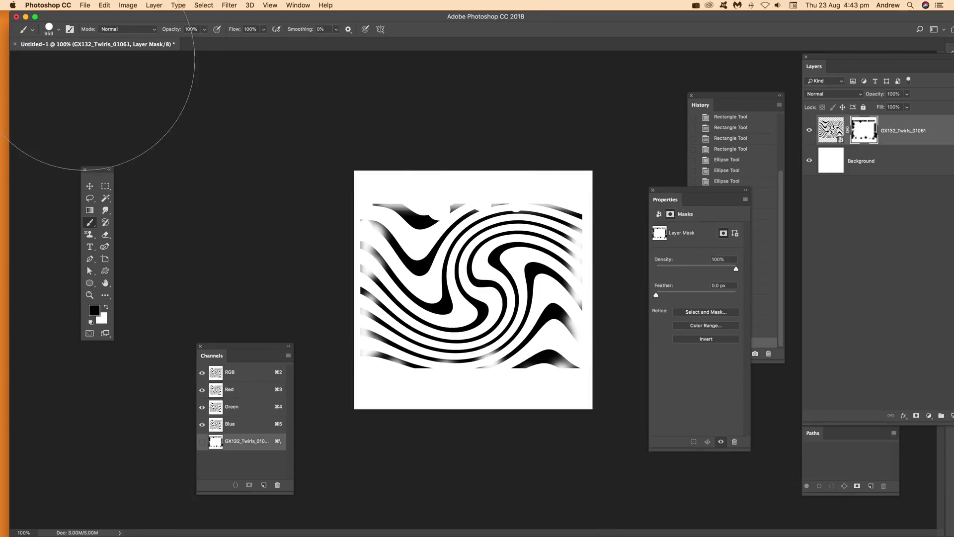
left_click(59, 30)
left_click_drag(94, 56, 89, 60)
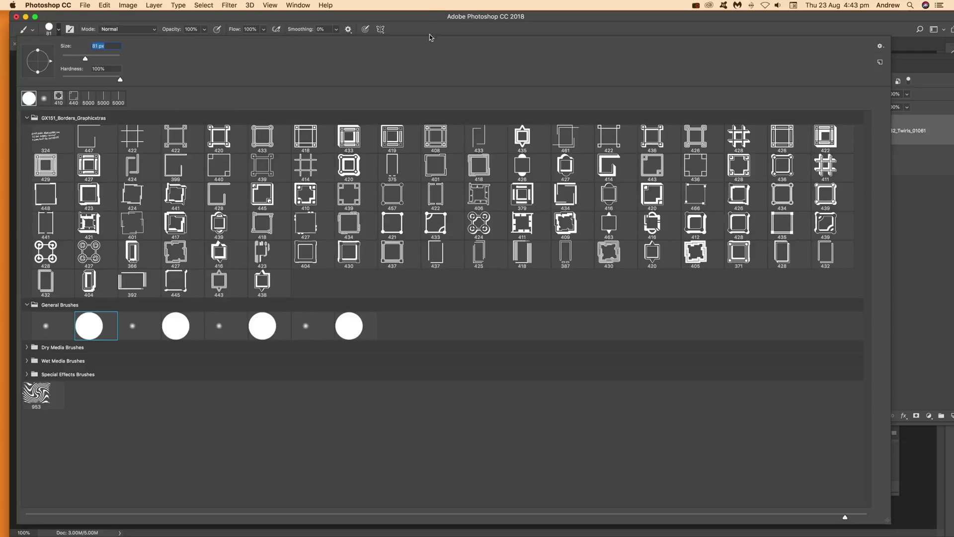
left_click(480, 31)
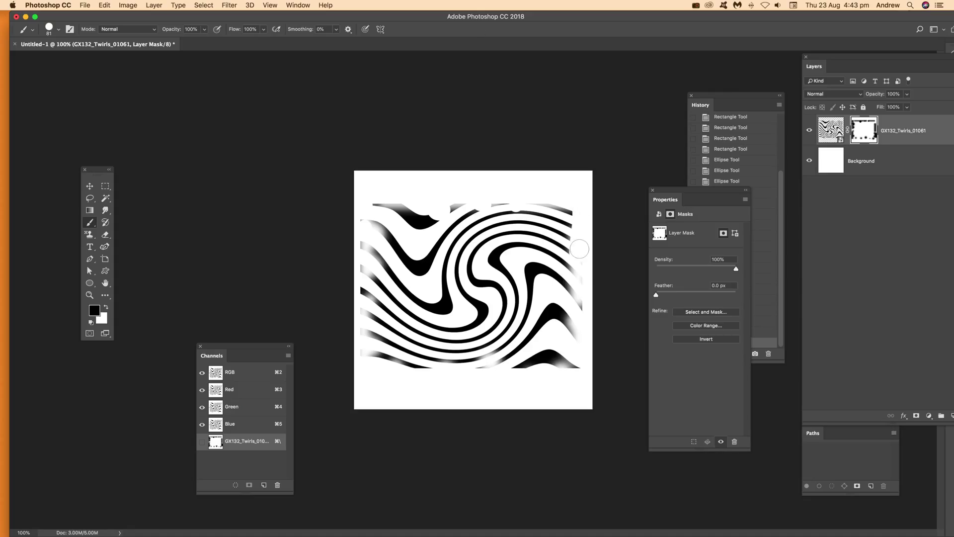
left_click_drag(584, 273, 574, 348)
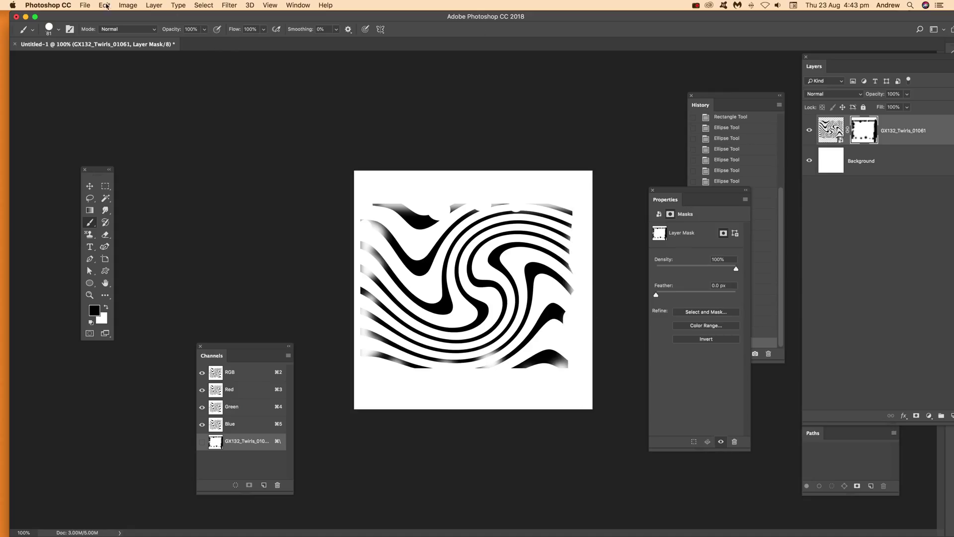
- Paint black on the layer mask all around the twirl's edges with a soft round brush of 86 px and 0% hardness
left_click(59, 33)
left_click(45, 101)
left_click_drag(85, 59, 87, 60)
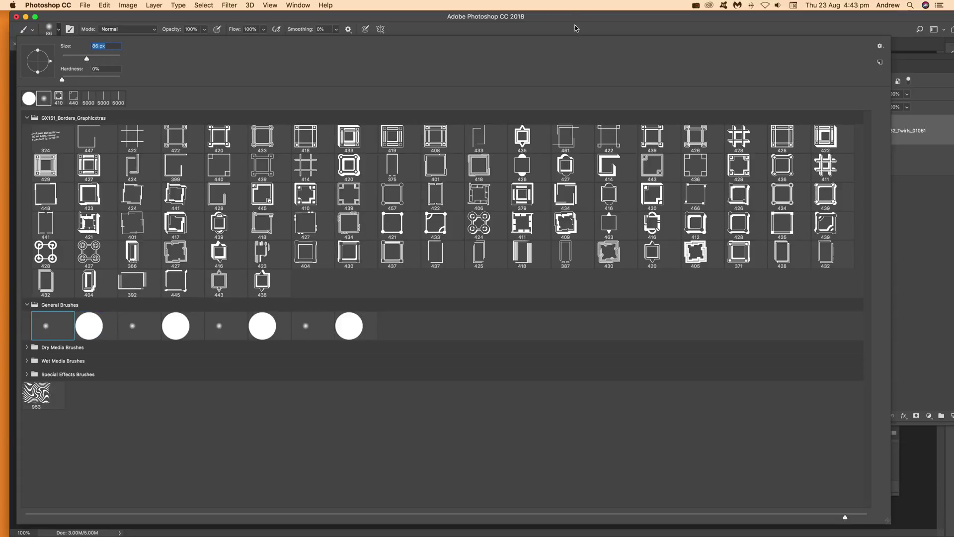
left_click(578, 24)
mouse_move(576, 229)
left_mouse_down()
mouse_move(575, 198)
mouse_move(559, 234)
mouse_move(572, 351)
mouse_move(558, 381)
mouse_move(464, 369)
mouse_move(429, 376)
mouse_move(566, 373)
mouse_move(553, 367)
mouse_move(372, 359)
mouse_move(383, 376)
mouse_move(409, 367)
mouse_move(382, 361)
mouse_move(376, 236)
mouse_move(368, 360)
mouse_move(348, 201)
mouse_move(342, 302)
mouse_move(341, 216)
mouse_move(356, 294)
mouse_move(365, 211)
mouse_move(365, 254)
mouse_move(351, 192)
mouse_move(366, 198)
mouse_move(360, 206)
mouse_move(503, 190)
mouse_move(557, 200)
mouse_move(391, 186)
mouse_move(555, 202)
mouse_move(372, 207)
mouse_move(429, 224)
mouse_move(420, 233)
mouse_move(395, 208)
left_mouse_up()
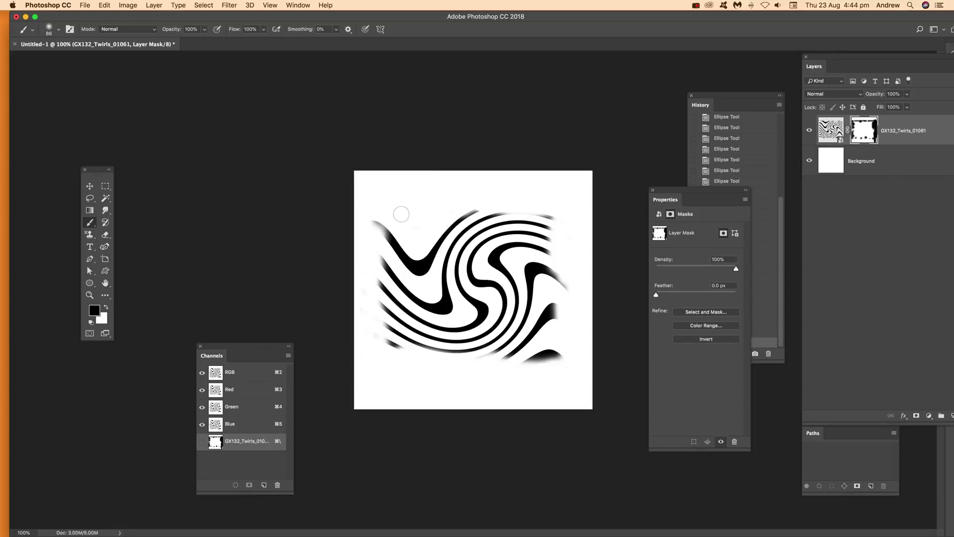
- Make the twirl artwork active instead of its mask and define another brush preset from the soft-edged version
left_click(104, 5)
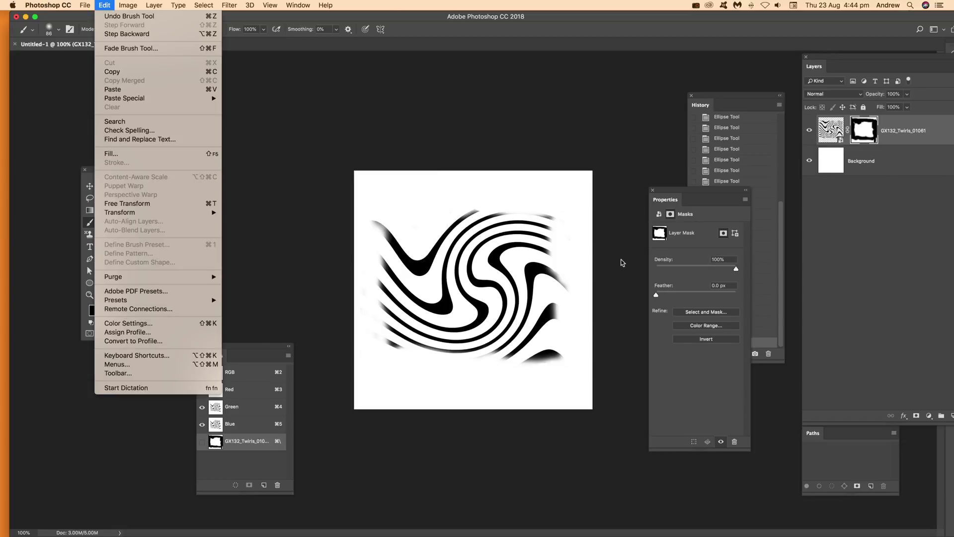
left_click(829, 134)
left_click(829, 133)
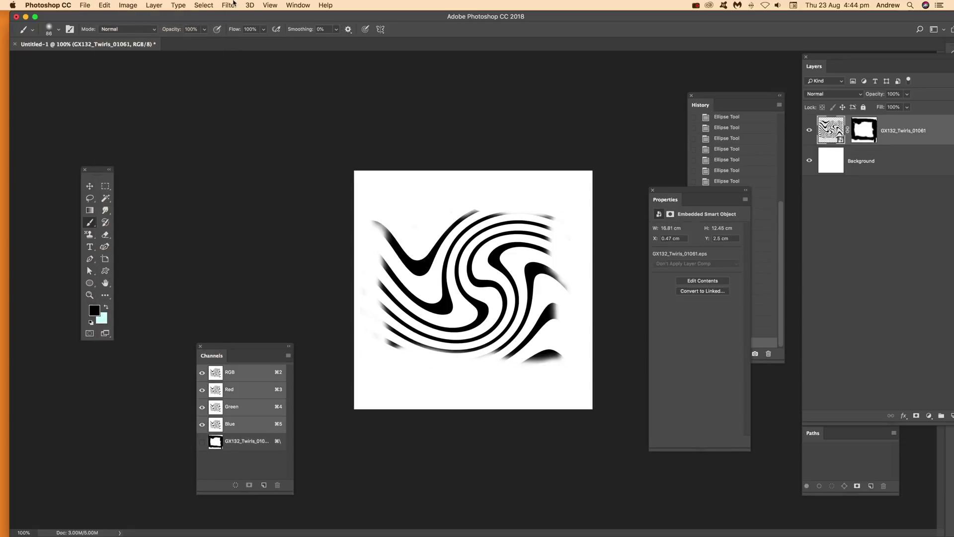
left_click(99, 7)
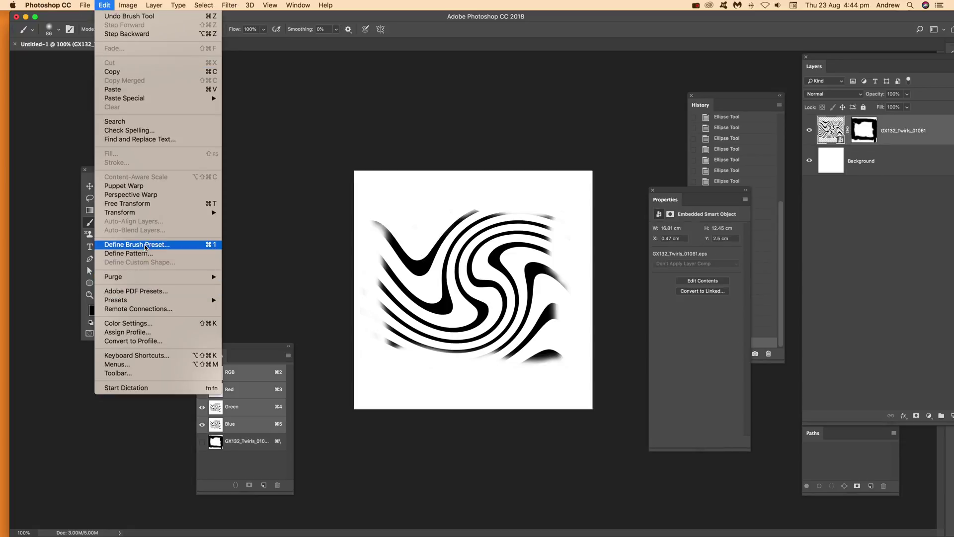
left_click(147, 244)
left_click(577, 244)
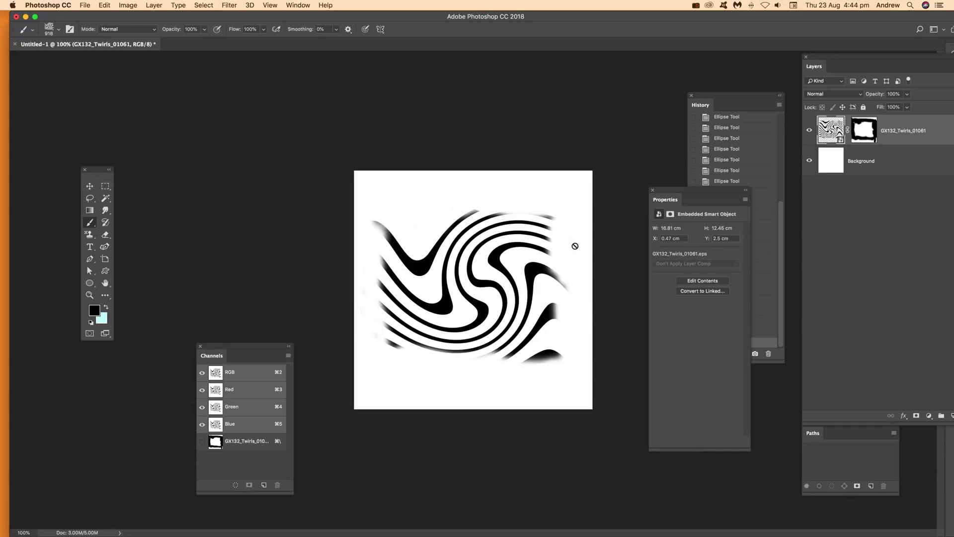
- Open the brush settings with the newly defined 918 px twirl tip and set its spacing to 107%
left_click(295, 6)
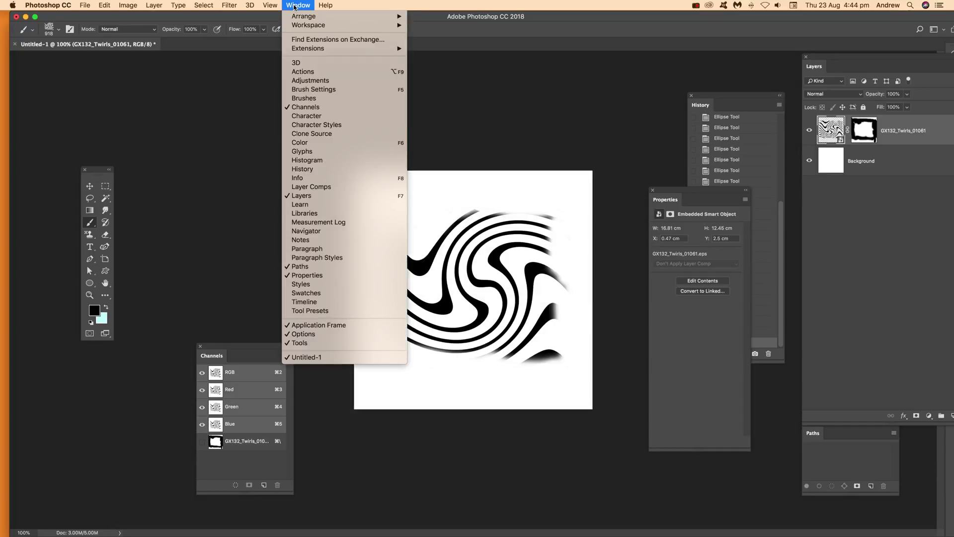
left_click(321, 93)
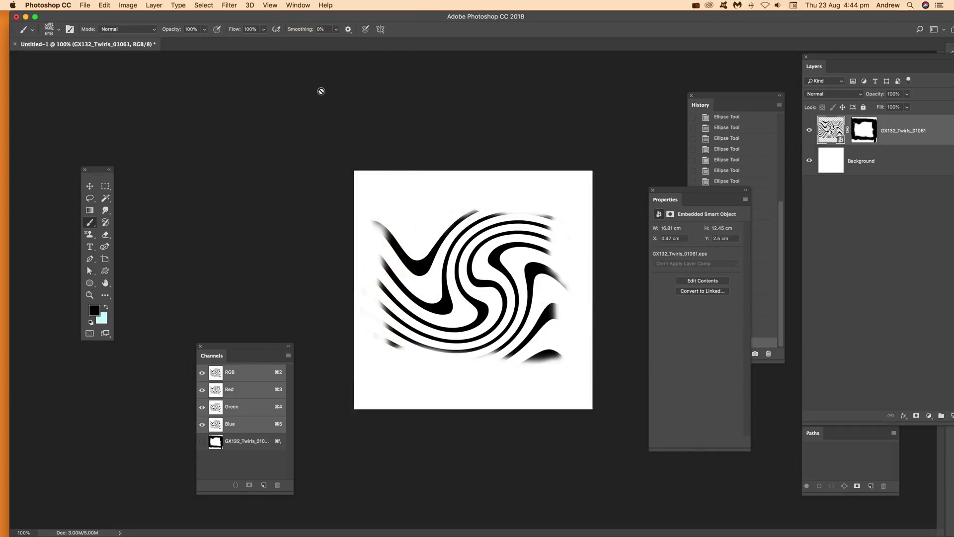
left_click_drag(827, 134, 835, 217)
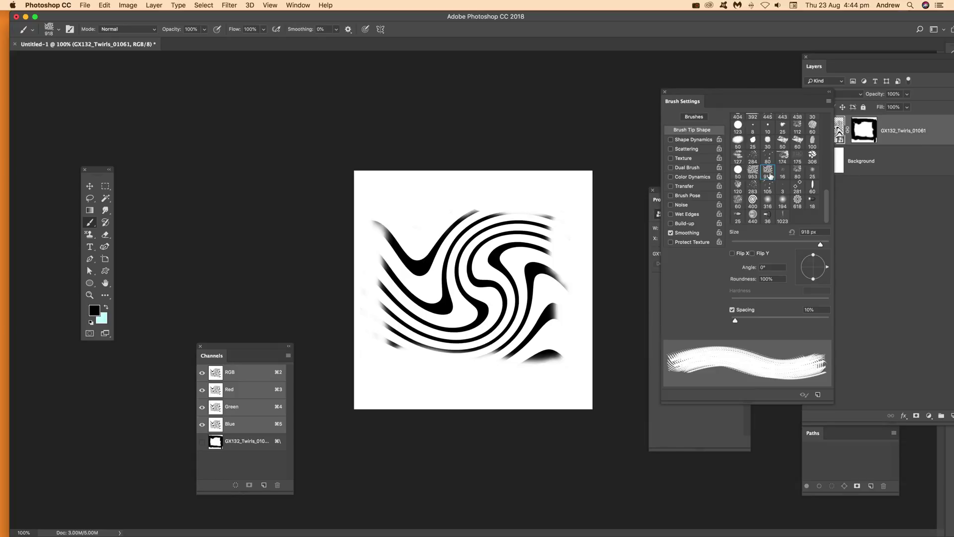
left_click_drag(744, 322, 783, 323)
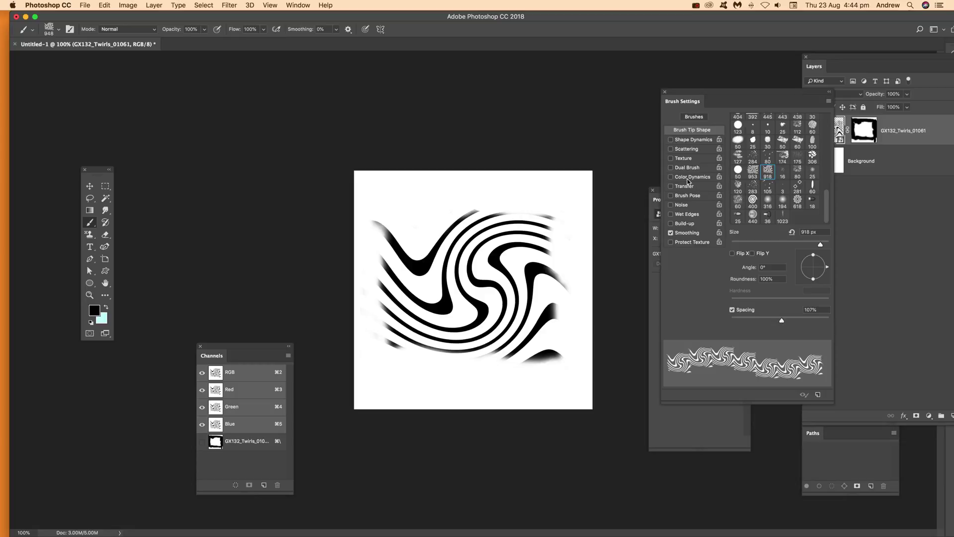
- Enable Scattering at 161% and Shape Dynamics with 60% size jitter and 19% minimum diameter for the twirl brush
left_click(685, 149)
mouse_move(753, 129)
left_mouse_down()
mouse_move(765, 129)
mouse_move(746, 128)
left_mouse_up()
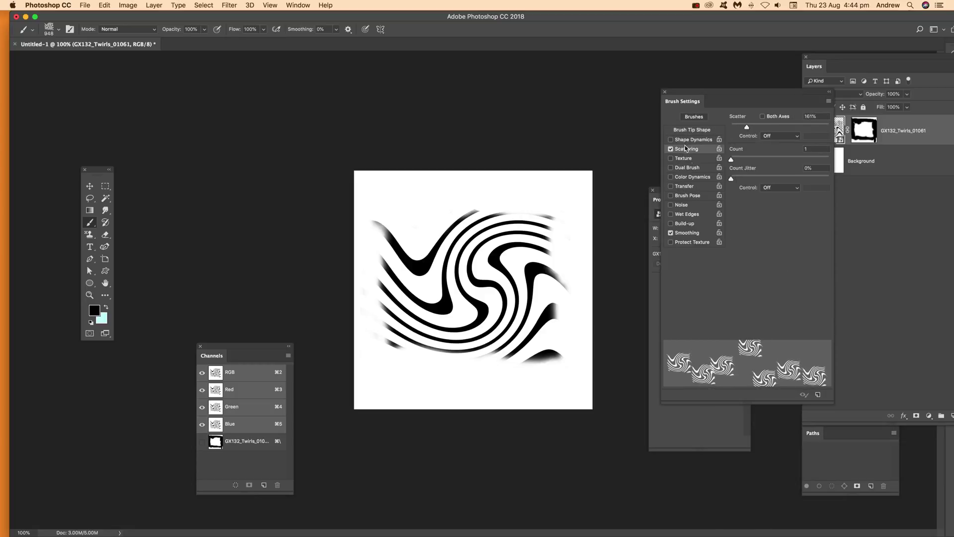
left_click(691, 141)
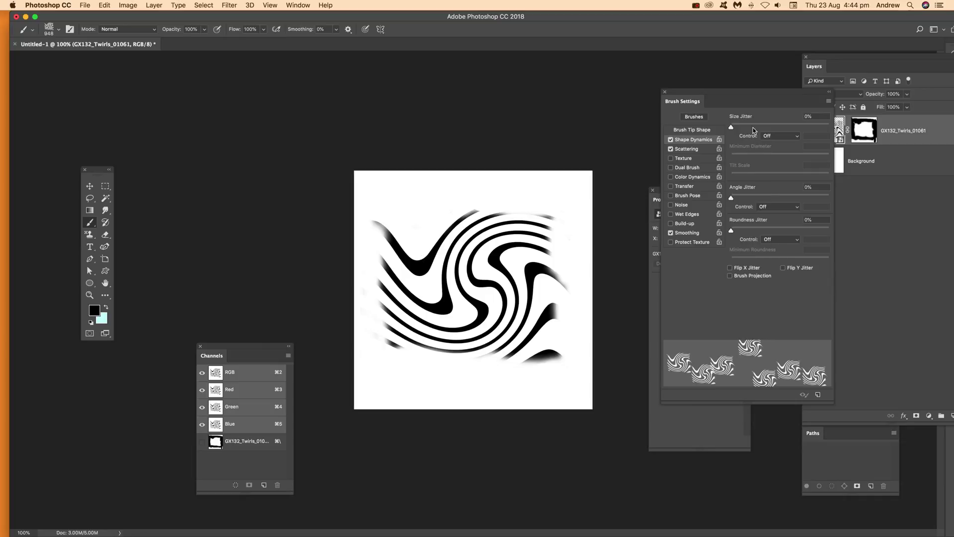
mouse_move(731, 128)
left_mouse_down()
mouse_move(798, 131)
mouse_move(790, 128)
left_mouse_up()
mouse_move(731, 157)
left_mouse_down()
mouse_move(777, 158)
mouse_move(750, 158)
left_mouse_up()
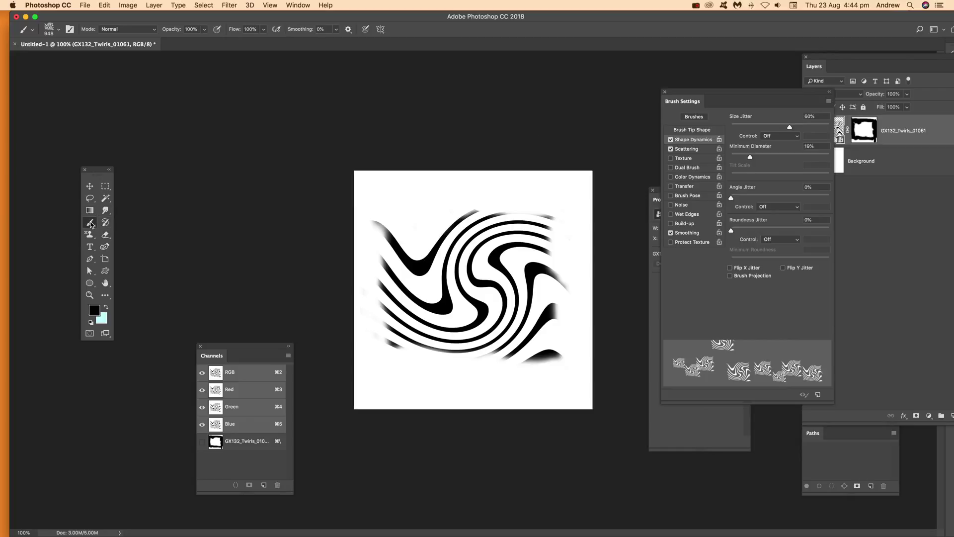
- Flatten the image and paint scattered twirl strokes across the canvas, first in black and again in light cyan after swapping the colors
left_click(153, 6)
left_click(171, 366)
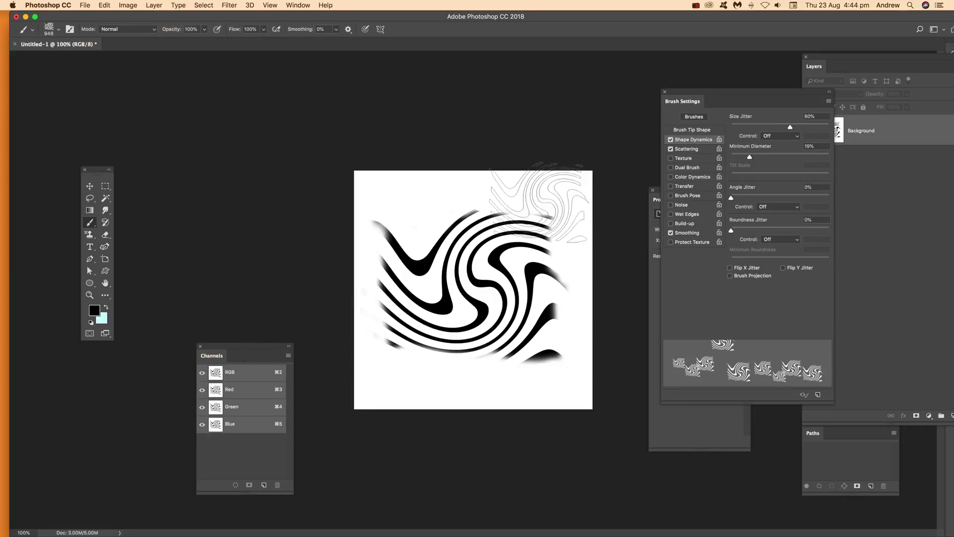
mouse_move(497, 229)
left_mouse_down()
mouse_move(492, 199)
mouse_move(397, 208)
mouse_move(437, 308)
mouse_move(447, 244)
mouse_move(487, 214)
mouse_move(393, 368)
mouse_move(393, 408)
mouse_move(387, 387)
left_mouse_up()
left_click(105, 308)
mouse_move(397, 239)
left_mouse_down()
mouse_move(467, 234)
mouse_move(422, 388)
mouse_move(567, 261)
left_mouse_up()
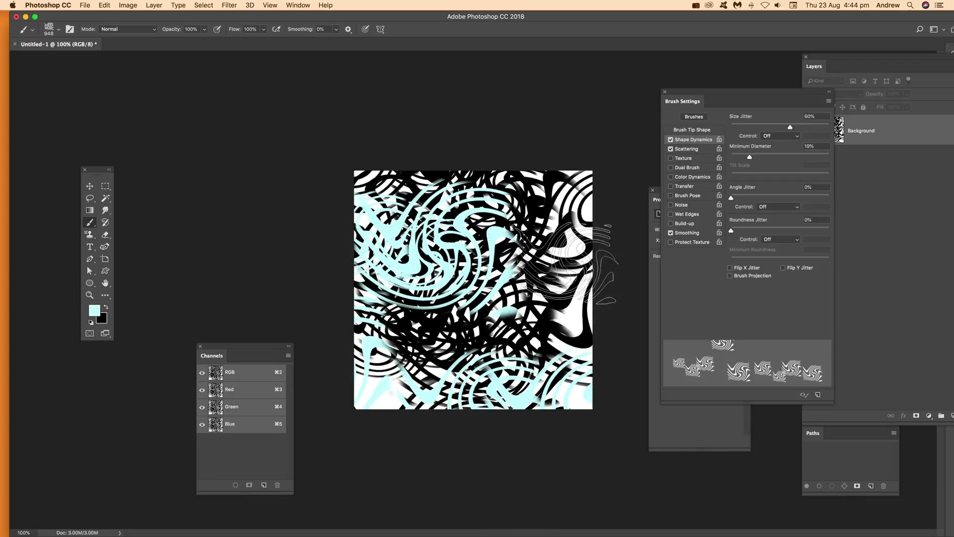